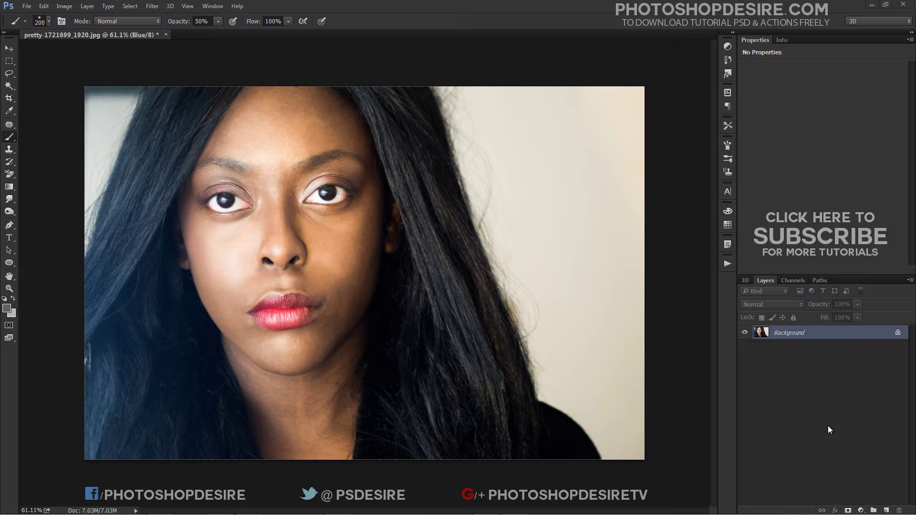
Add a new empty layer named 'Flash Hotspots' above the background.
{"action": "left_click", "coordinate": [887, 509]}
{"action": "double_click", "coordinate": [787, 334]}
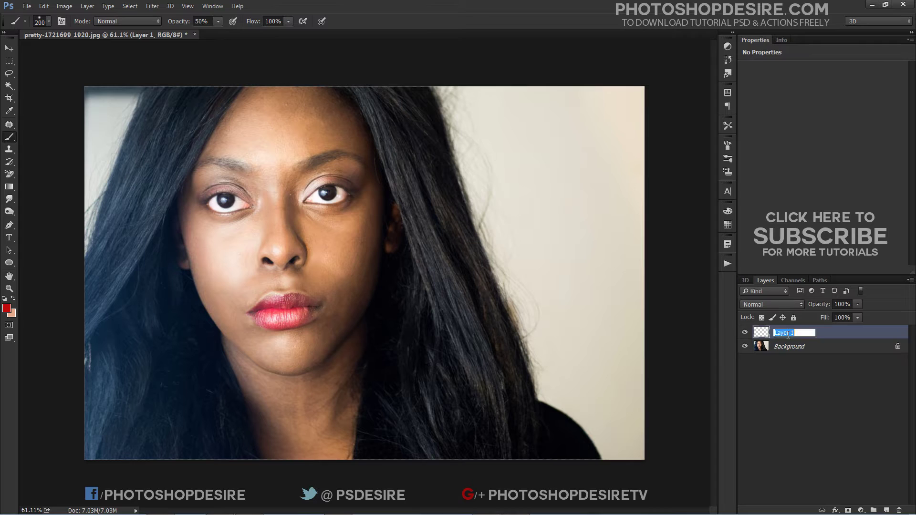
{"action": "type", "text": "Flash"}
{"action": "type", "text": "H"}
{"action": "type", "text": "otspots"}
{"action": "left_click", "coordinate": [9, 137]}
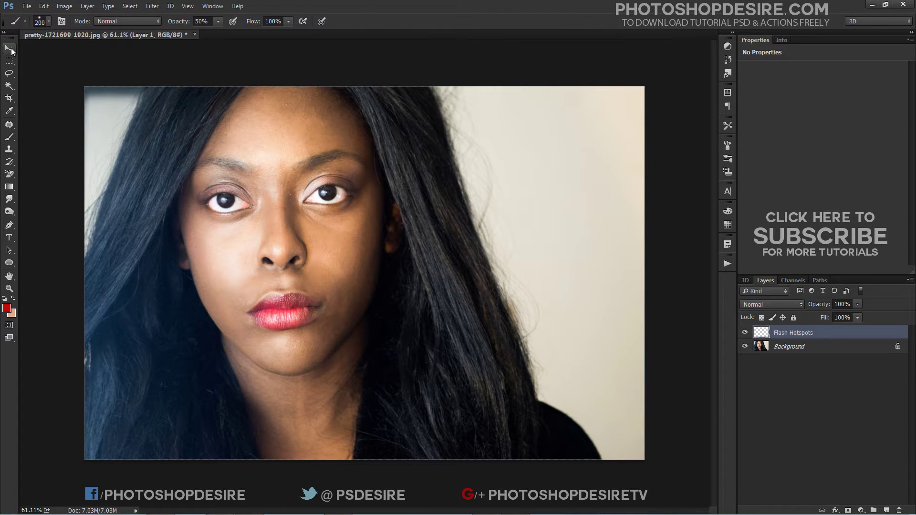
With a thin brush, outline the forehead, cheek, nose, eye, lip and chin hotspots in red.
{"action": "key", "text": "v"}
{"action": "key", "text": "b"}
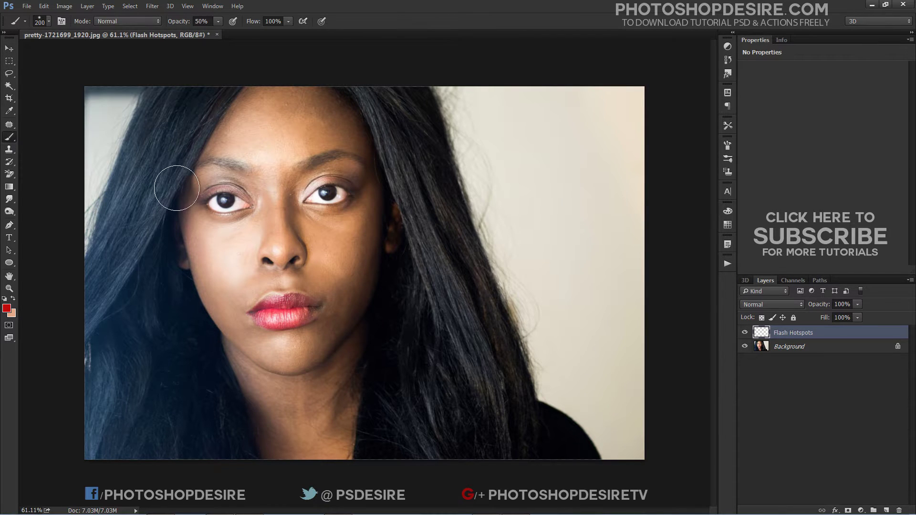
{"action": "key", "text": "bracketleft"}
{"action": "key", "text": "bracketleft"}
{"action": "key", "text": "bracketleft"}
{"action": "mouse_move", "coordinate": [264, 109]}
{"action": "left_mouse_down"}
{"action": "mouse_move", "coordinate": [323, 106]}
{"action": "mouse_move", "coordinate": [264, 109]}
{"action": "left_mouse_up"}
{"action": "mouse_move", "coordinate": [249, 215]}
{"action": "left_mouse_down"}
{"action": "mouse_move", "coordinate": [249, 276]}
{"action": "mouse_move", "coordinate": [249, 215]}
{"action": "mouse_move", "coordinate": [290, 239]}
{"action": "left_mouse_up"}
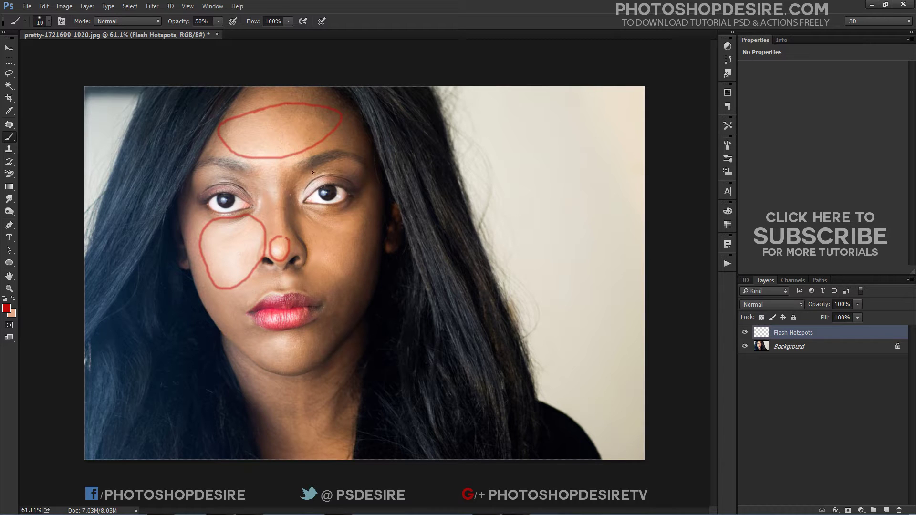
{"action": "left_click_drag", "start_coordinate": [312, 173], "coordinate": [316, 176]}
{"action": "left_click_drag", "start_coordinate": [270, 281], "coordinate": [322, 312]}
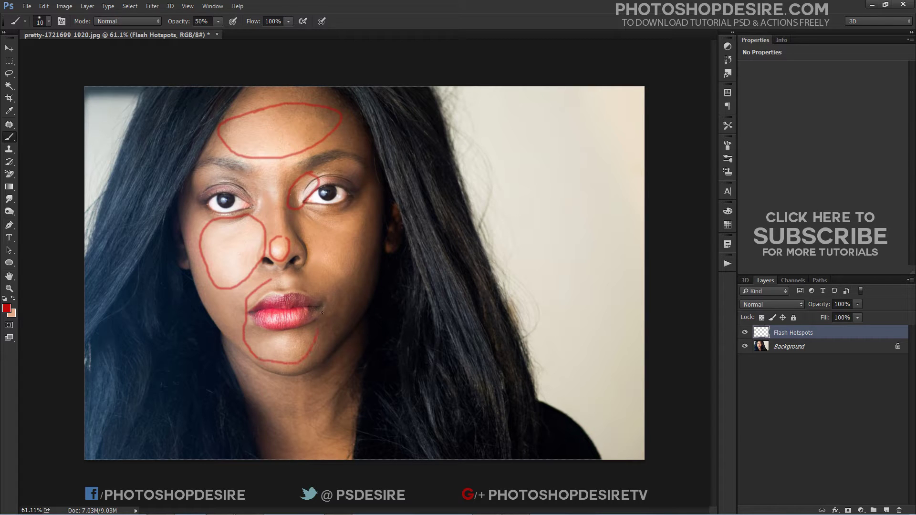
{"action": "left_click_drag", "start_coordinate": [297, 281], "coordinate": [274, 277]}
Hide the Flash Hotspots layer, select Background, and switch to the Move tool.
{"action": "left_click", "coordinate": [743, 334]}
{"action": "left_click", "coordinate": [793, 347]}
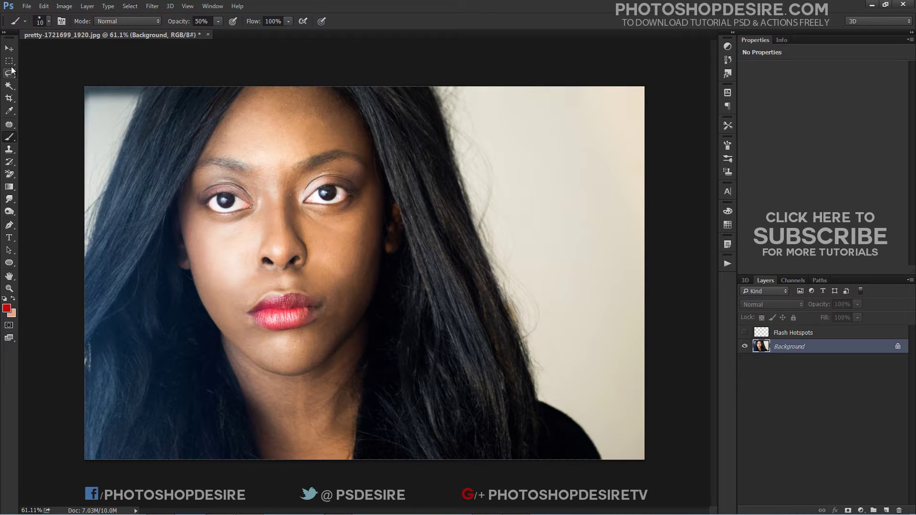
{"action": "left_click", "coordinate": [9, 48]}
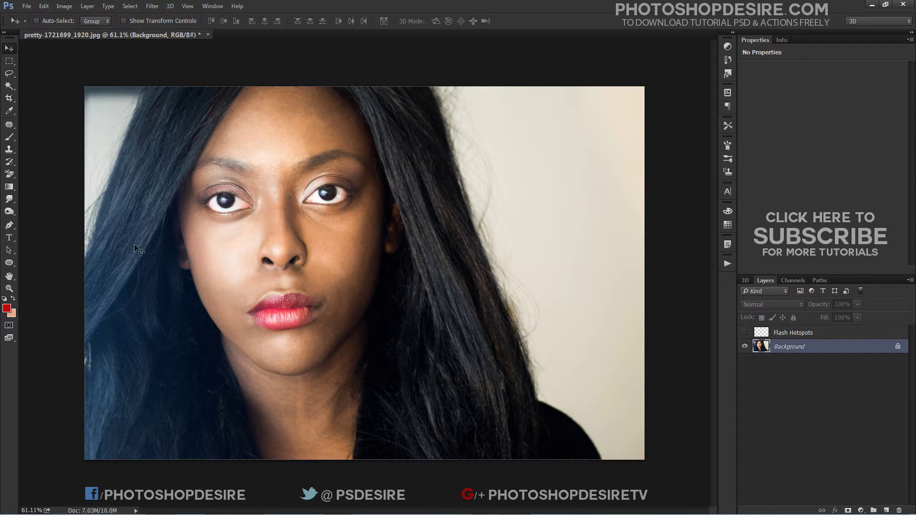
In Channels, view the Red, Green, then Blue channels individually, ending on Blue.
{"action": "left_click", "coordinate": [788, 279]}
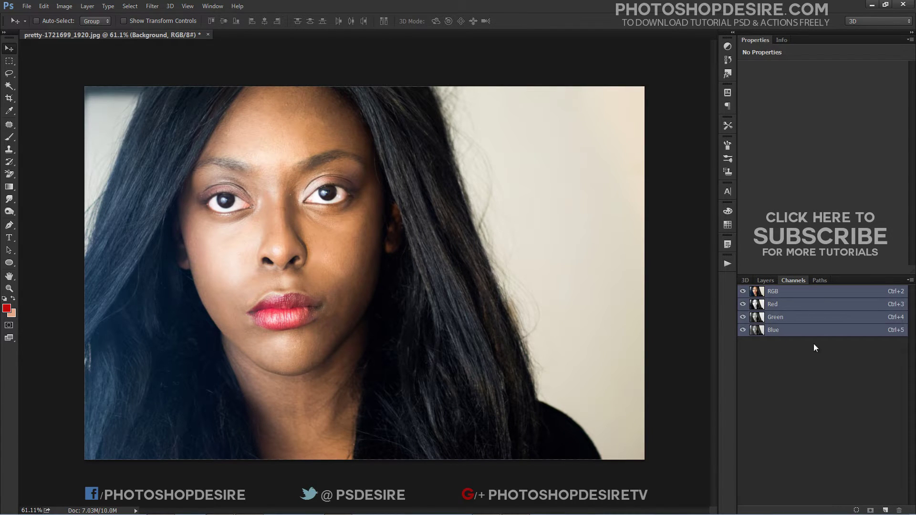
{"action": "left_click", "coordinate": [788, 312]}
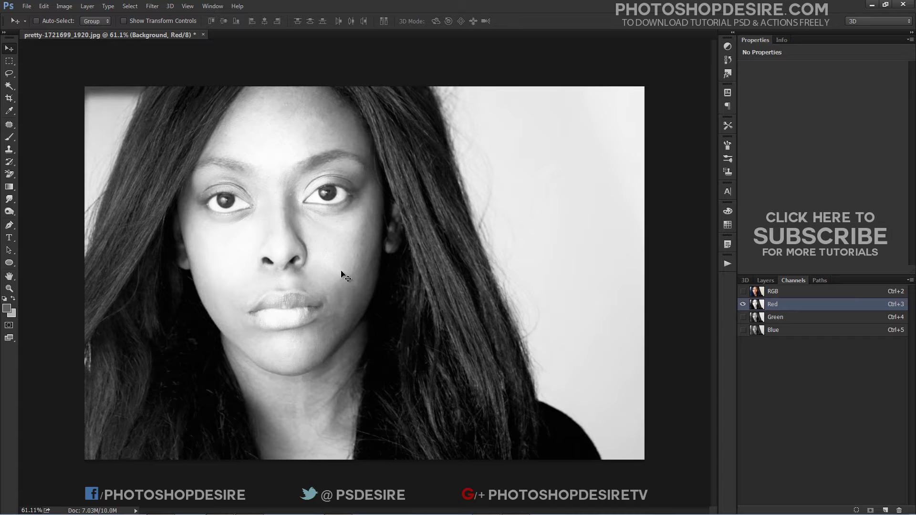
{"action": "left_click", "coordinate": [742, 318]}
{"action": "left_click", "coordinate": [743, 305]}
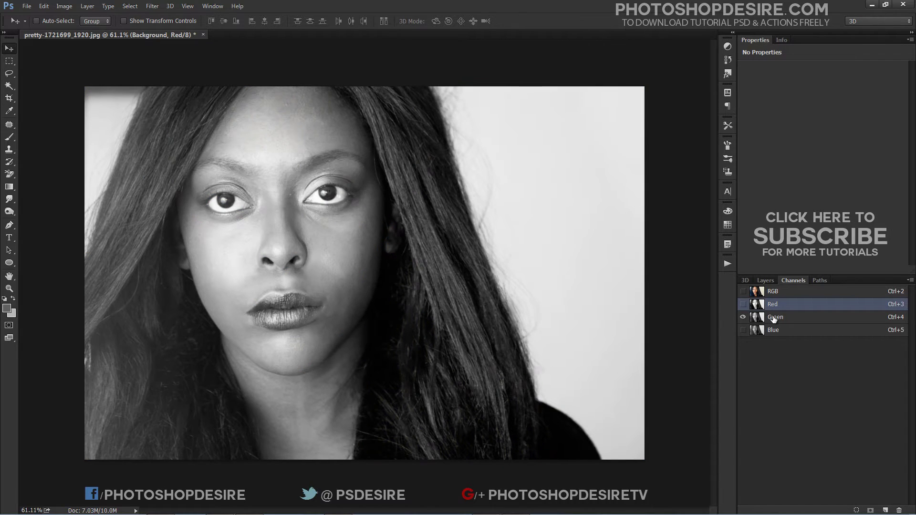
{"action": "left_click", "coordinate": [773, 317]}
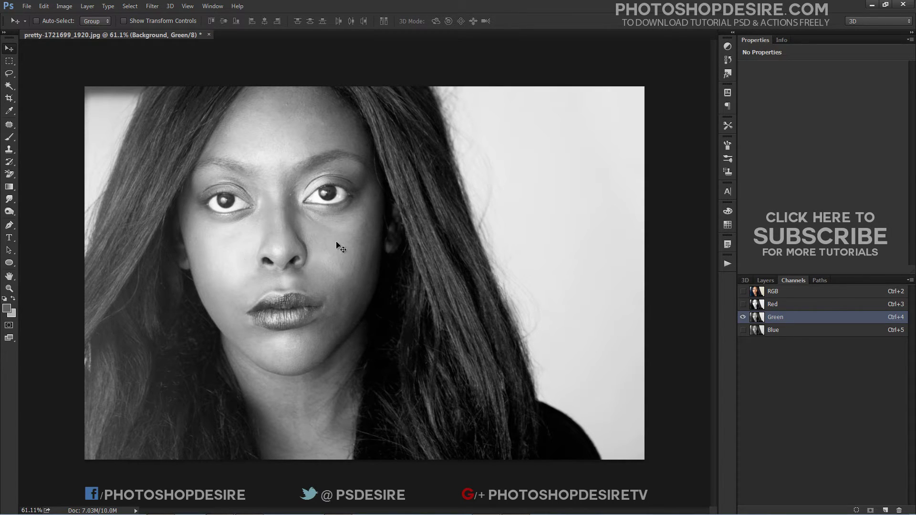
{"action": "left_click", "coordinate": [770, 331]}
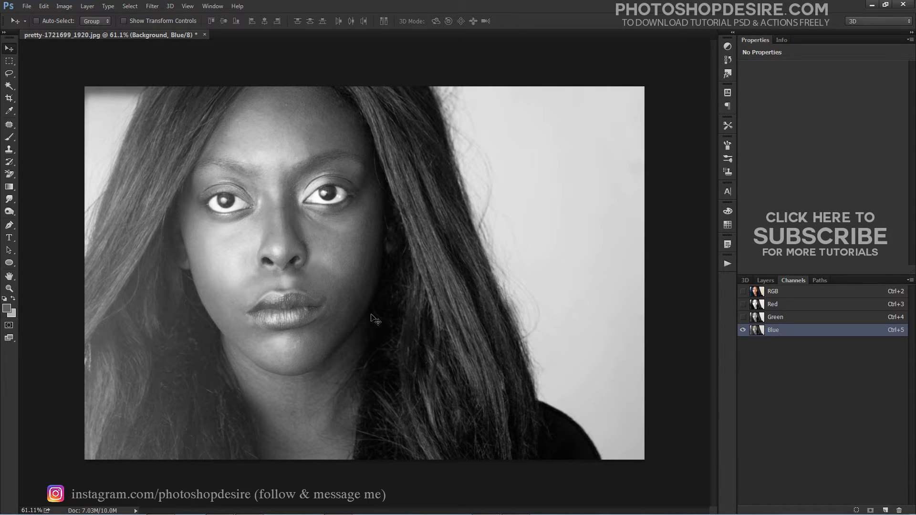
Copy the entire Blue channel and restore the full RGB composite view.
{"action": "key", "text": "ctrl+a"}
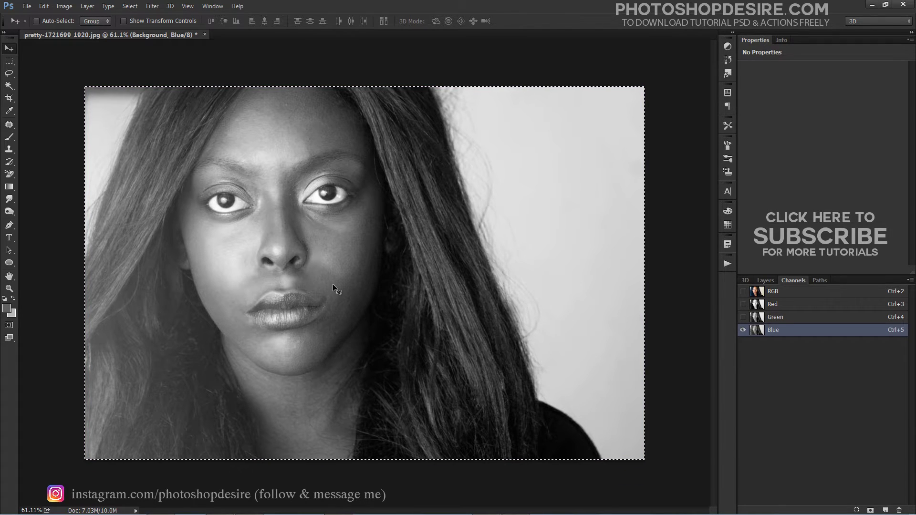
{"action": "left_click", "coordinate": [44, 6]}
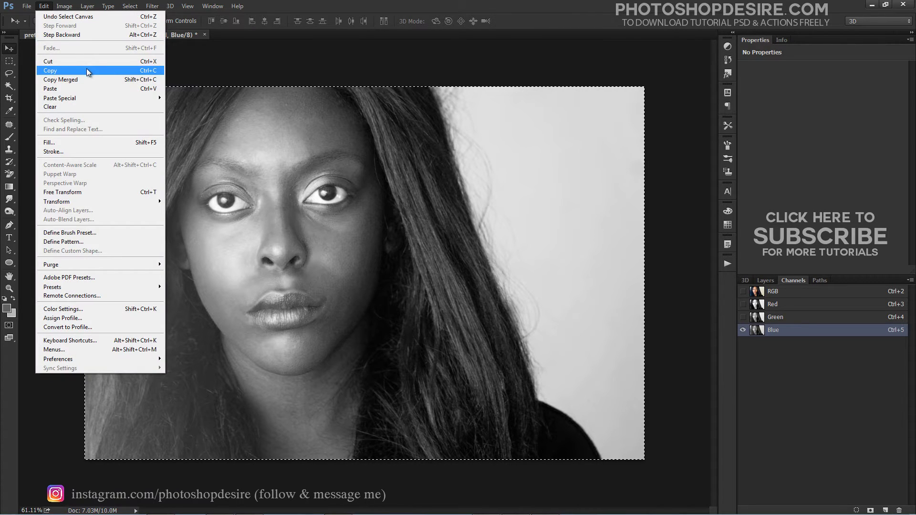
{"action": "left_click", "coordinate": [87, 69]}
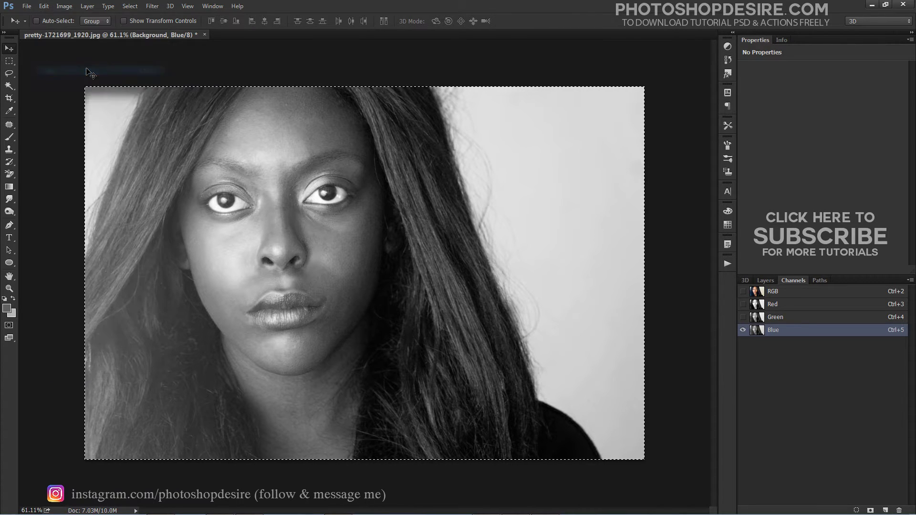
{"action": "left_click", "coordinate": [743, 291]}
{"action": "left_click", "coordinate": [772, 291]}
Paste the Blue channel copy into a new Layer 1 above Background and deselect.
{"action": "left_click", "coordinate": [769, 281]}
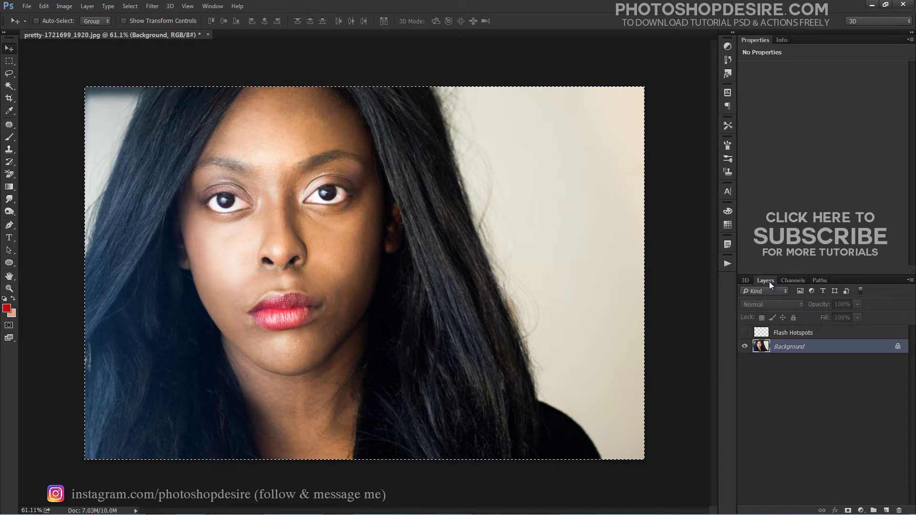
{"action": "left_click", "coordinate": [885, 509]}
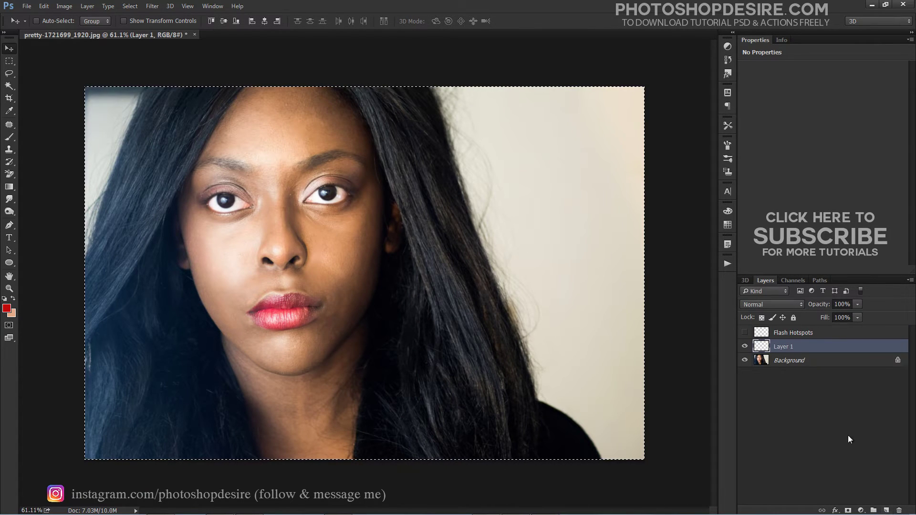
{"action": "left_click", "coordinate": [43, 6]}
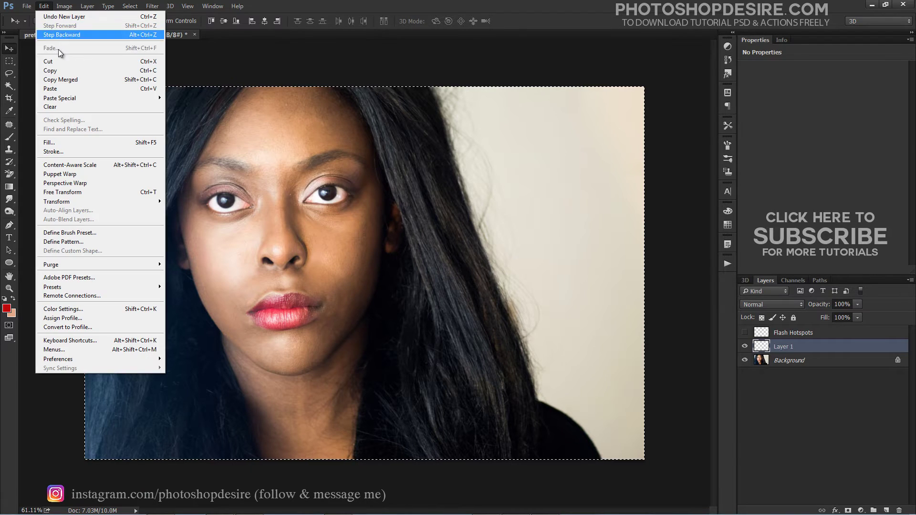
{"action": "left_click", "coordinate": [97, 88]}
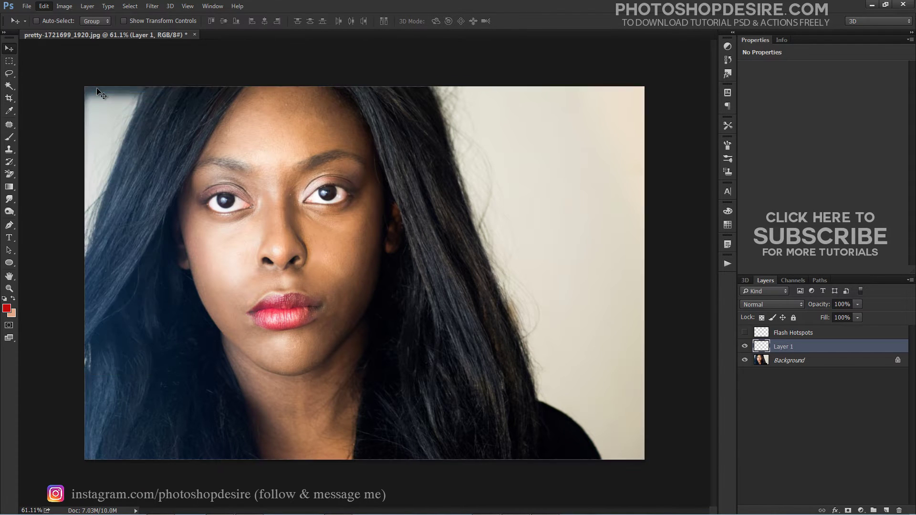
{"action": "key", "text": "ctrl+shift+u"}
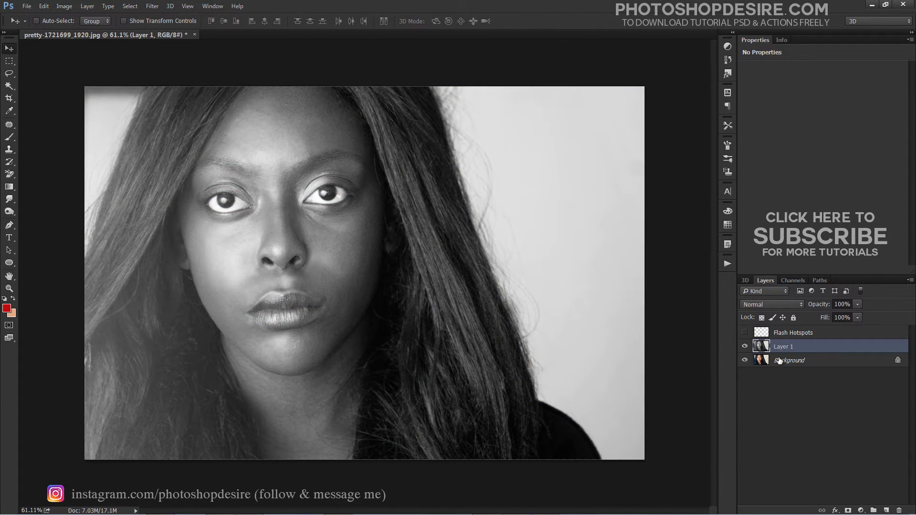
{"action": "left_click", "coordinate": [794, 359]}
{"action": "left_click", "coordinate": [787, 348]}
Invert the grey Layer 1 and set its blend mode to Soft Light.
{"action": "left_click", "coordinate": [63, 6]}
{"action": "mouse_move", "coordinate": [76, 31]}
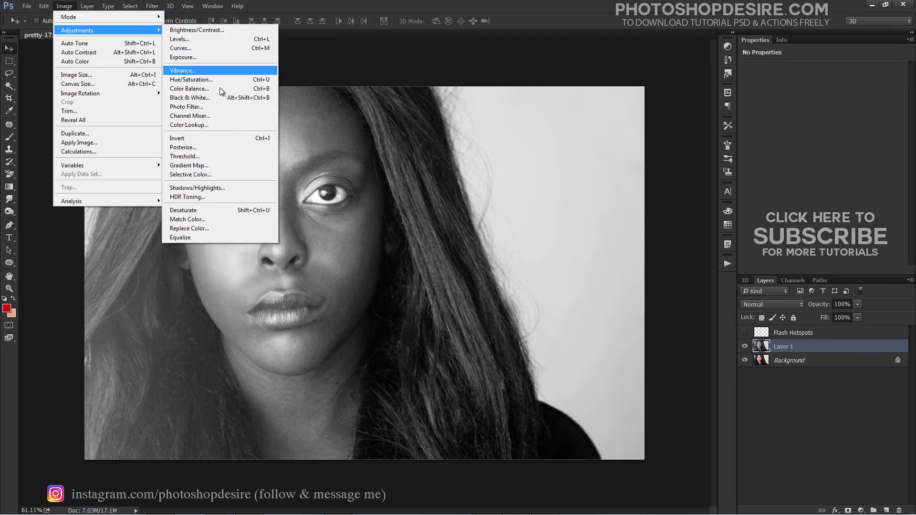
{"action": "left_click", "coordinate": [235, 138]}
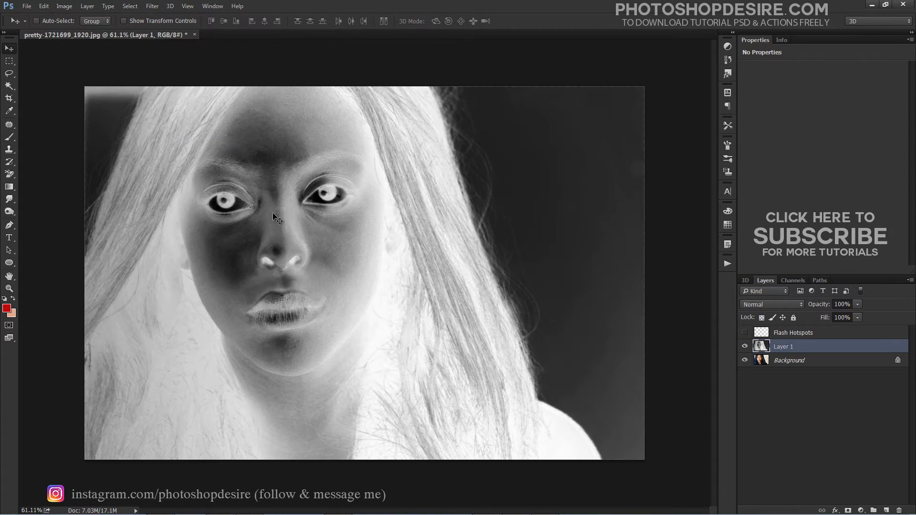
{"action": "left_click", "coordinate": [796, 304]}
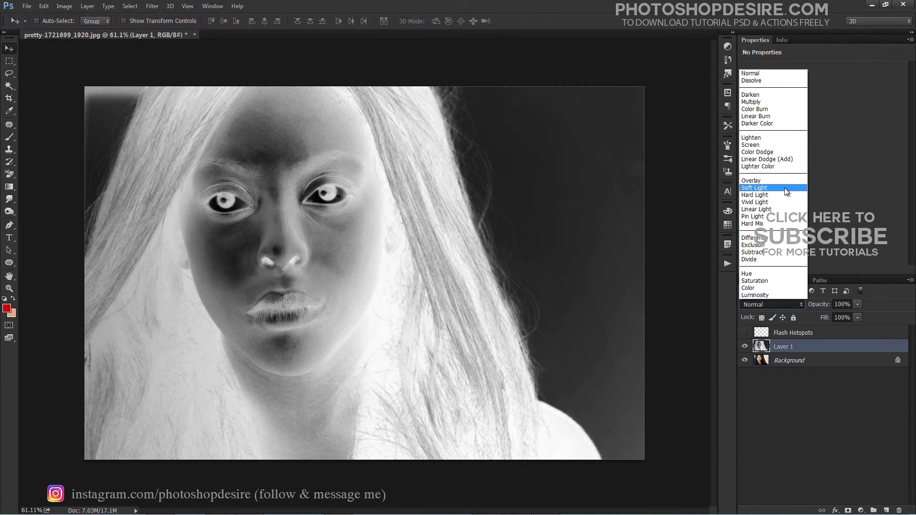
{"action": "left_click", "coordinate": [785, 187]}
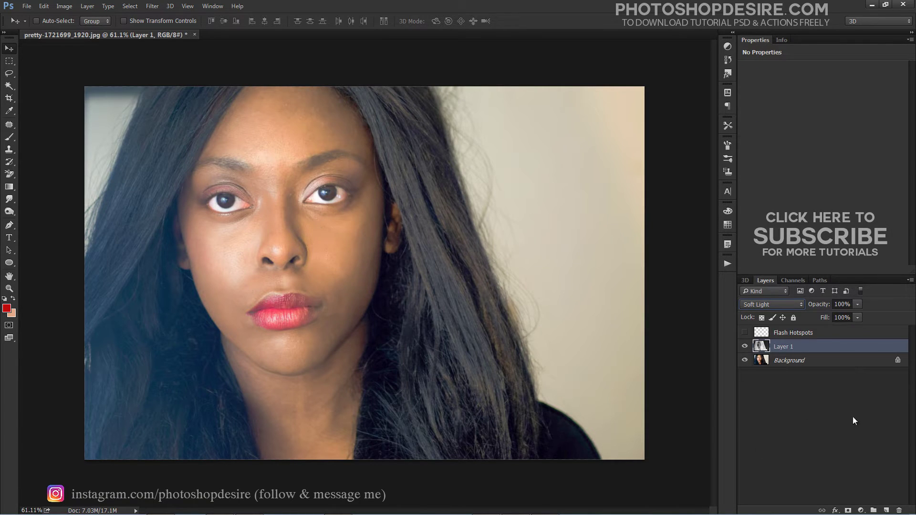
Reselect Layer 1 and open its Layer Style blending options.
{"action": "left_click", "coordinate": [774, 394]}
{"action": "left_click", "coordinate": [771, 350]}
{"action": "double_click", "coordinate": [770, 347]}
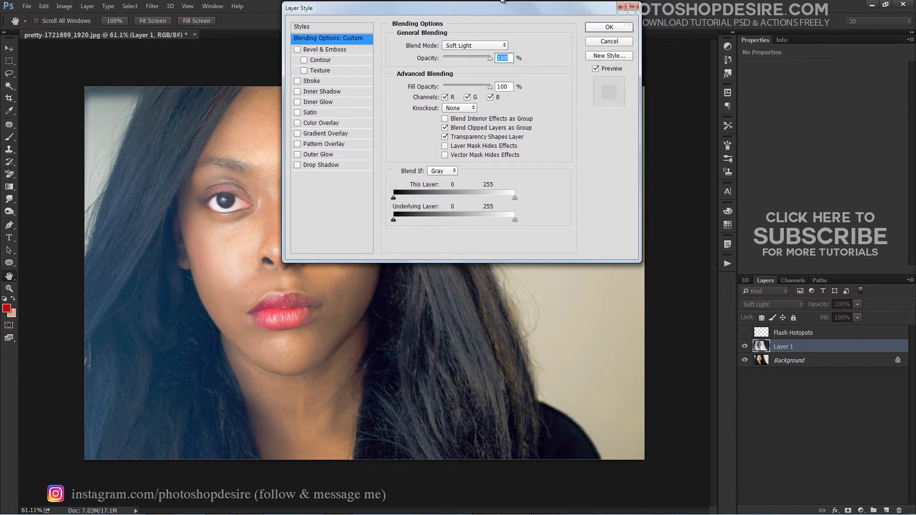
Split the Underlying Layer black slider to span 0–255 and confirm the blending options.
{"action": "left_click_drag", "start_coordinate": [494, 9], "coordinate": [563, 135]}
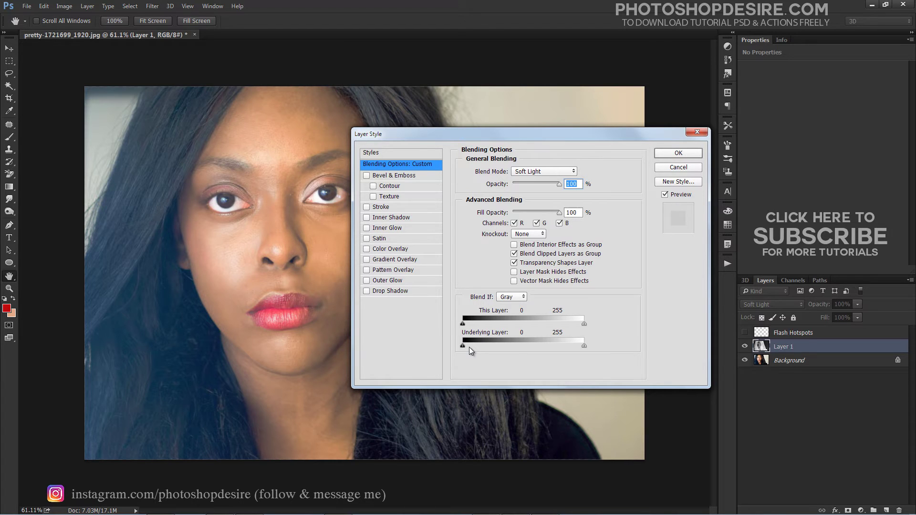
{"action": "left_click_drag", "start_coordinate": [463, 345], "coordinate": [573, 347]}
{"action": "left_click_drag", "start_coordinate": [501, 347], "coordinate": [463, 347]}
{"action": "key", "text": "alt"}
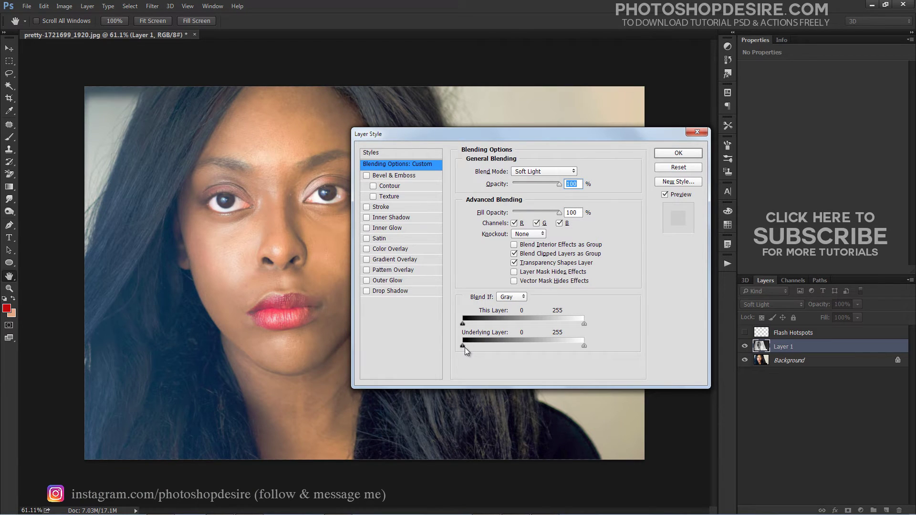
{"action": "left_click_drag", "start_coordinate": [465, 347], "coordinate": [622, 354]}
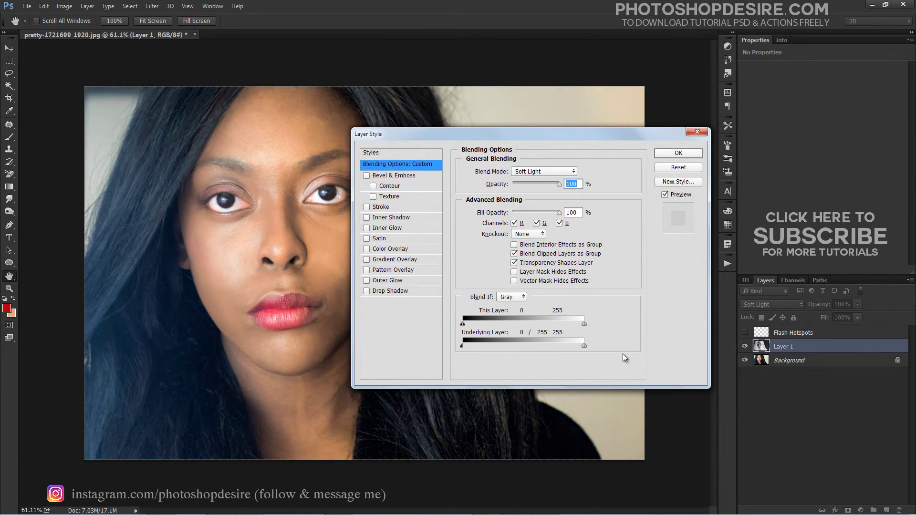
{"action": "left_click", "coordinate": [692, 155]}
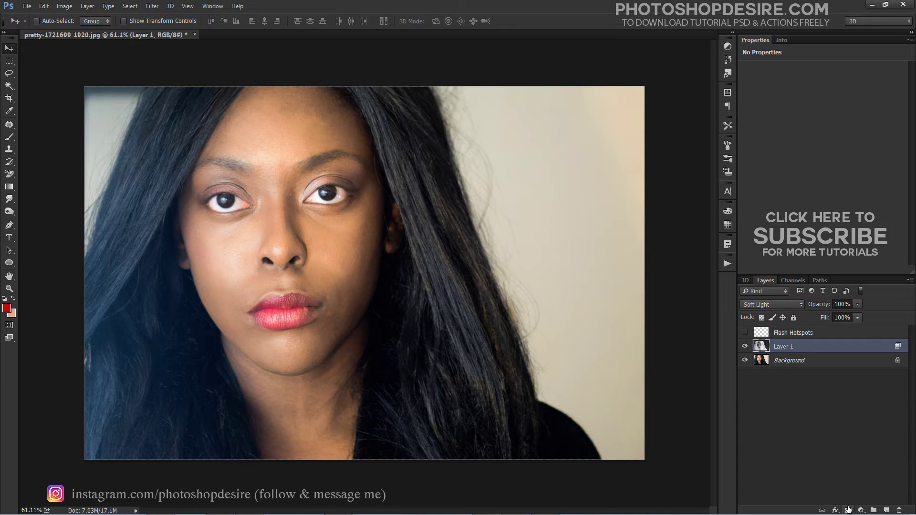
Give Layer 1 a black, hide-all layer mask using Alt with Add Layer Mask.
{"action": "left_click", "coordinate": [848, 510]}
{"action": "left_click", "coordinate": [848, 511], "text": "alt"}
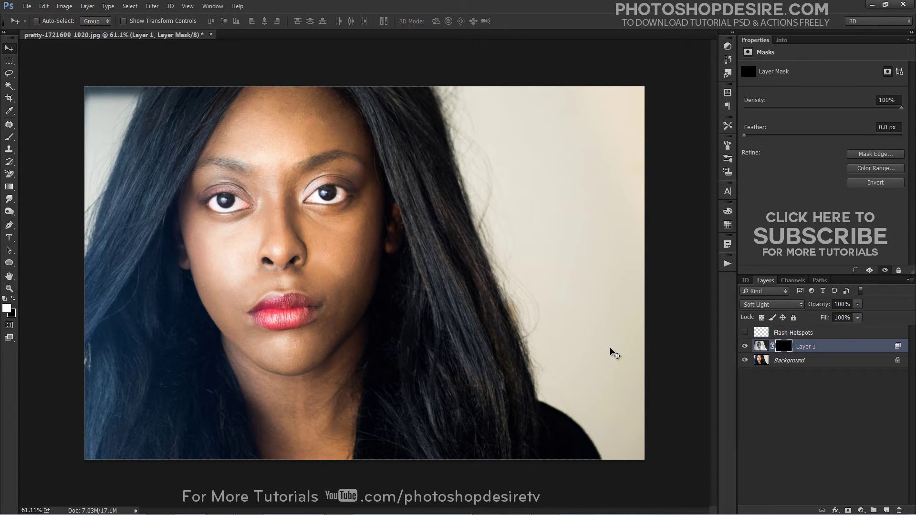
Ready a 400-pixel brush with a white foreground colour.
{"action": "left_click", "coordinate": [11, 137]}
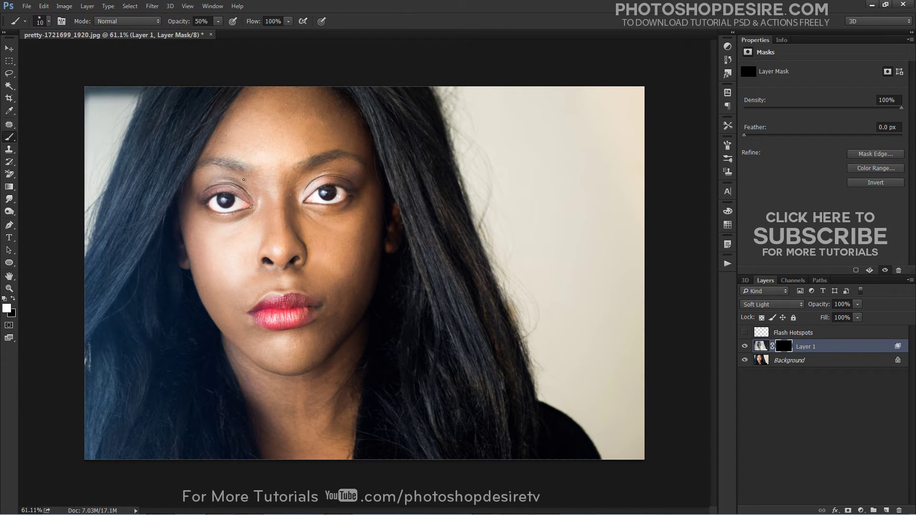
{"action": "key", "text": "bracketright"}
{"action": "key", "text": "bracketright"}
{"action": "key", "text": "bracketright"}
{"action": "left_click", "coordinate": [7, 310]}
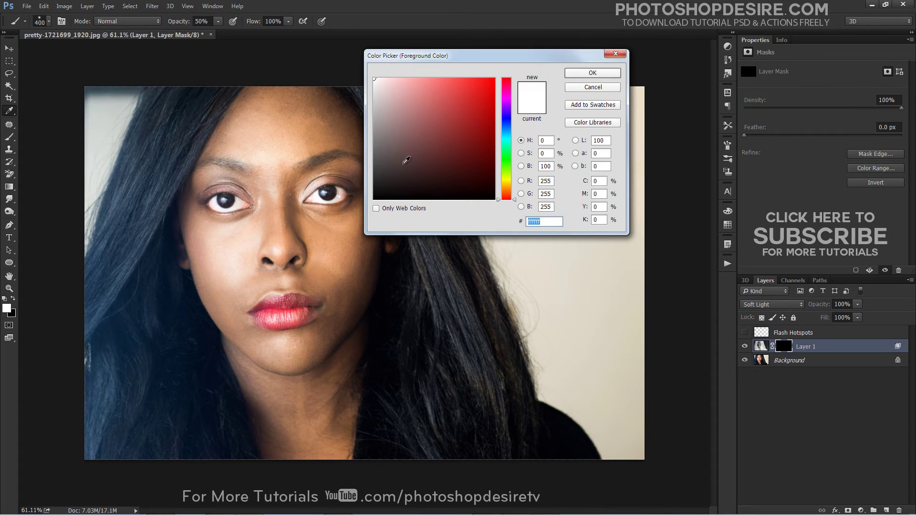
{"action": "left_click", "coordinate": [593, 72]}
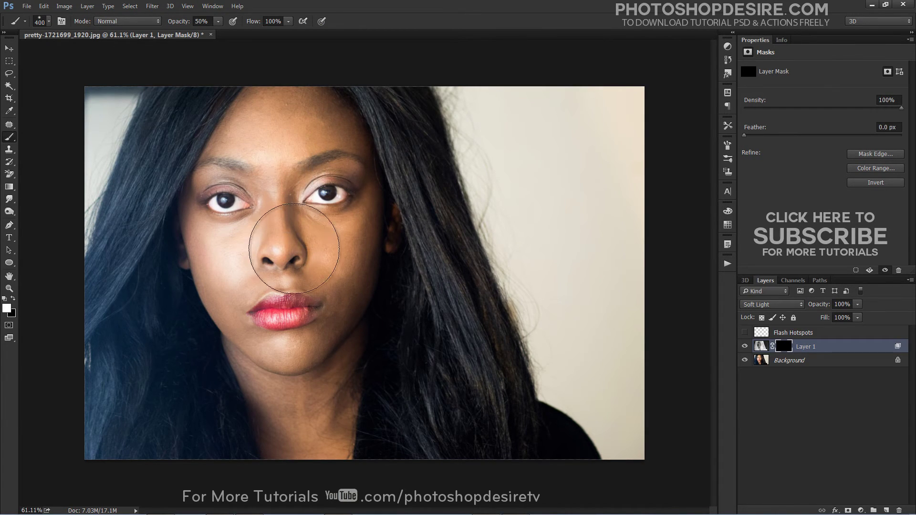
At 100% opacity, paint the mask white over the eyes, forehead, cheeks and chin.
{"action": "left_click_drag", "start_coordinate": [311, 202], "coordinate": [296, 204]}
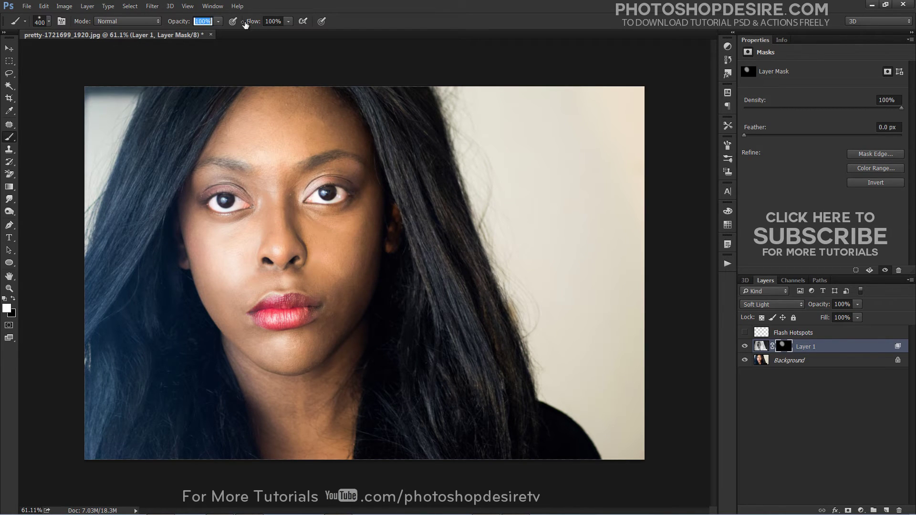
{"action": "left_click_drag", "start_coordinate": [178, 22], "coordinate": [245, 25]}
{"action": "mouse_move", "coordinate": [276, 129]}
{"action": "left_mouse_down"}
{"action": "mouse_move", "coordinate": [247, 165]}
{"action": "mouse_move", "coordinate": [250, 184]}
{"action": "mouse_move", "coordinate": [284, 120]}
{"action": "mouse_move", "coordinate": [338, 270]}
{"action": "left_mouse_up"}
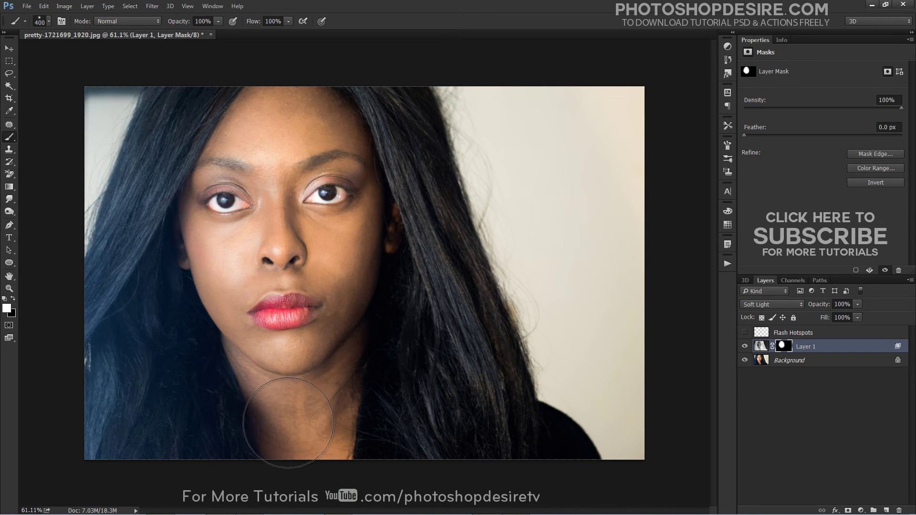
{"action": "mouse_move", "coordinate": [338, 271]}
{"action": "left_mouse_down"}
{"action": "mouse_move", "coordinate": [233, 245]}
{"action": "mouse_move", "coordinate": [286, 151]}
{"action": "mouse_move", "coordinate": [293, 354]}
{"action": "mouse_move", "coordinate": [272, 213]}
{"action": "mouse_move", "coordinate": [303, 408]}
{"action": "mouse_move", "coordinate": [235, 225]}
{"action": "mouse_move", "coordinate": [316, 100]}
{"action": "left_mouse_up"}
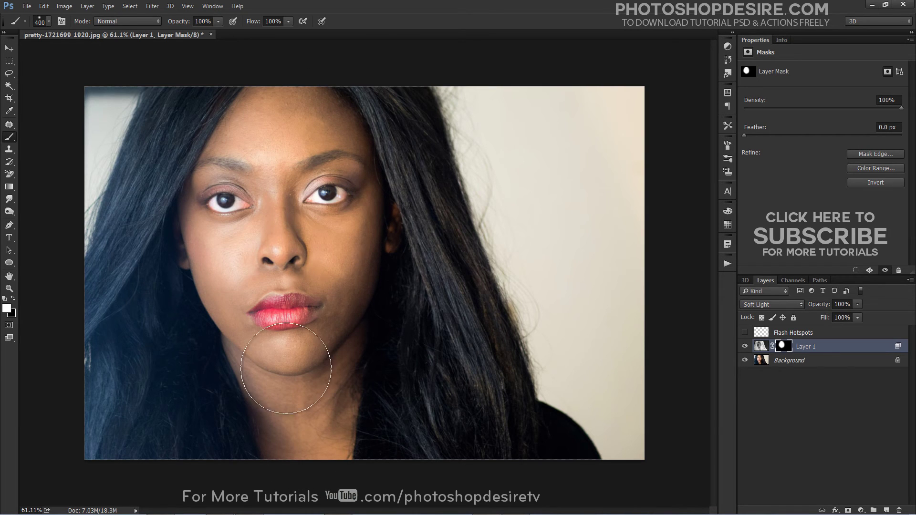
Inspect the mask alone, then toggle Layer 1 to compare before and after.
{"action": "left_click", "coordinate": [780, 348], "text": "alt"}
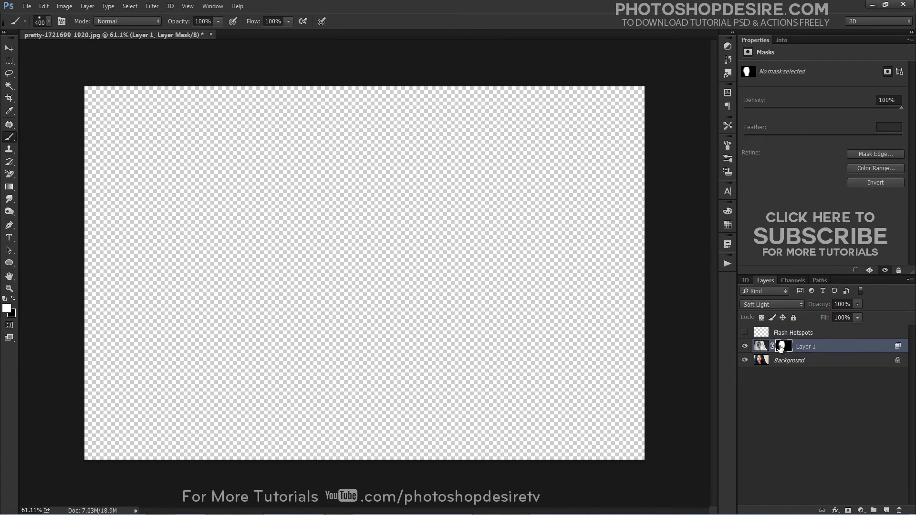
{"action": "left_click", "coordinate": [780, 349], "text": "alt"}
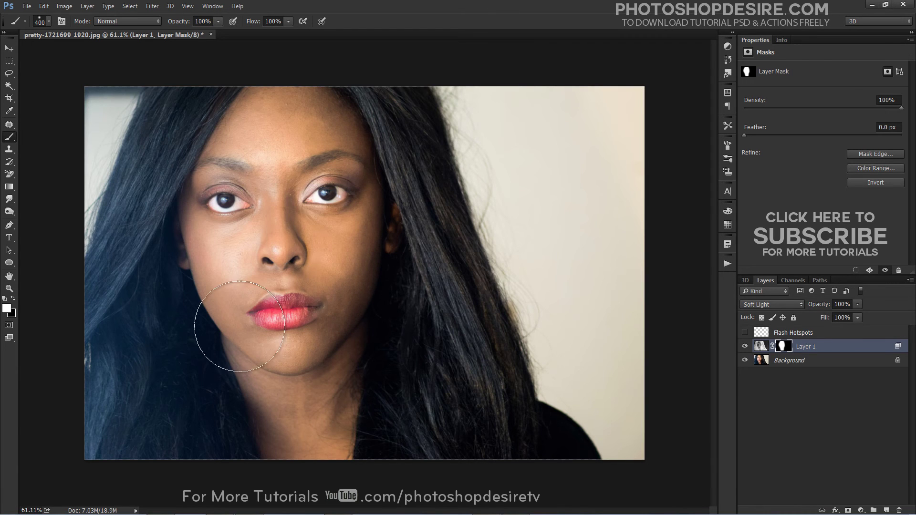
{"action": "left_click", "coordinate": [745, 347]}
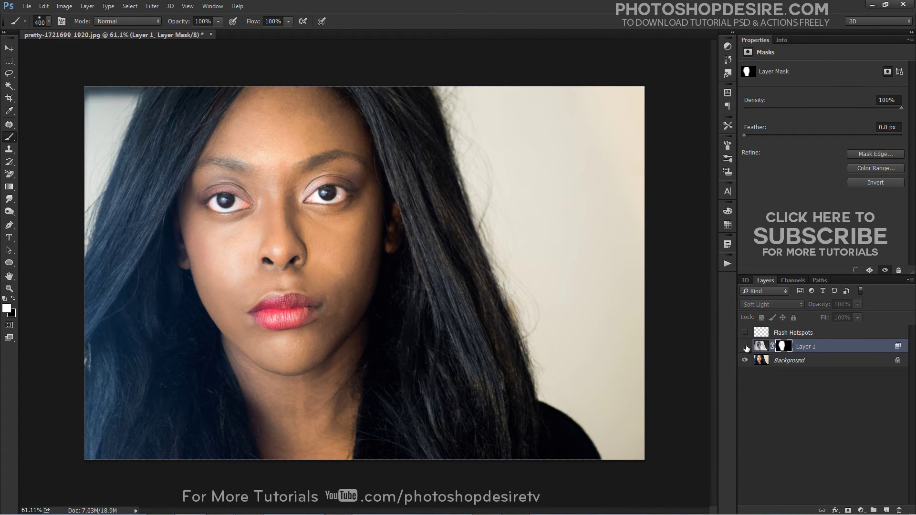
{"action": "left_click", "coordinate": [745, 347]}
{"action": "left_click", "coordinate": [745, 347]}
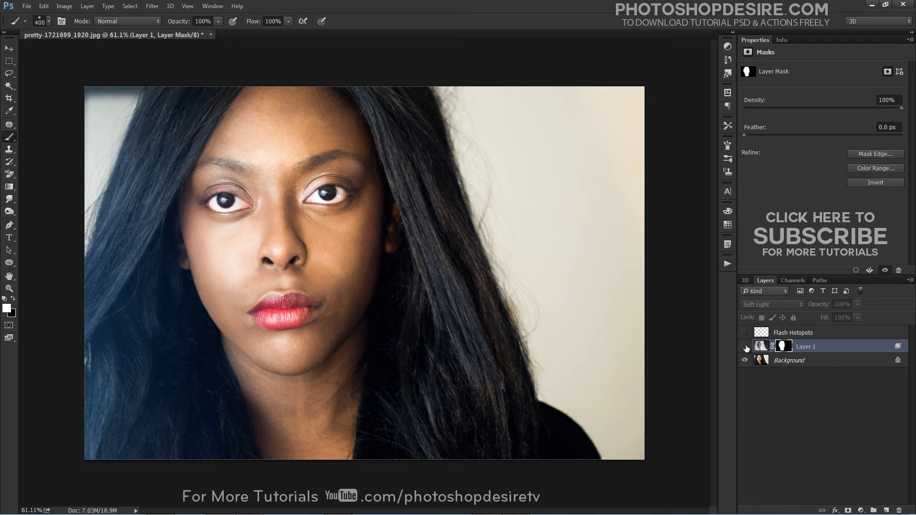
Duplicate Layer 1 as 'Layer 1 copy' and lower its opacity to about 56%.
{"action": "key", "text": "ctrl+2"}
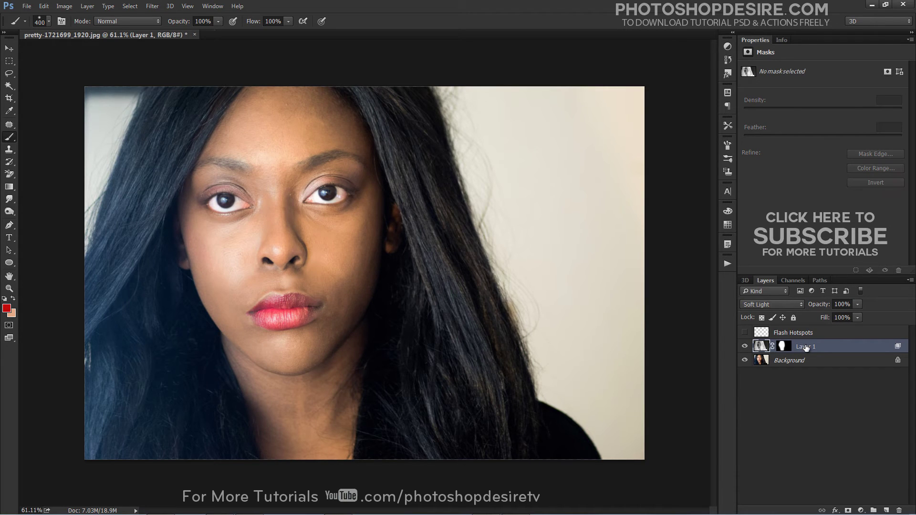
{"action": "key", "text": "v"}
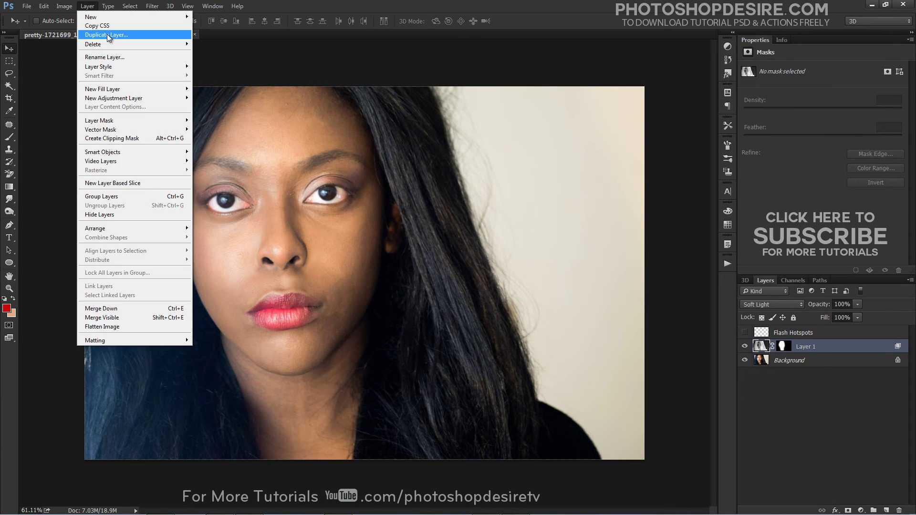
{"action": "left_click", "coordinate": [107, 34]}
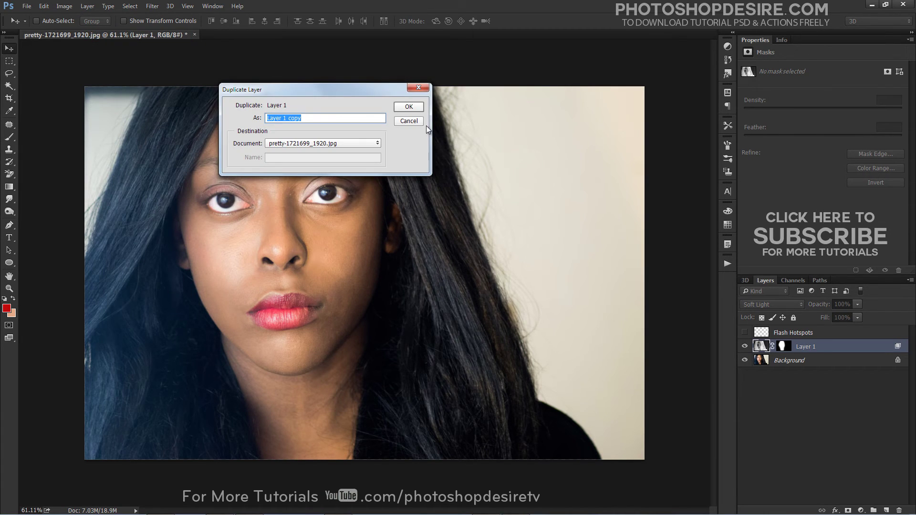
{"action": "left_click", "coordinate": [409, 107]}
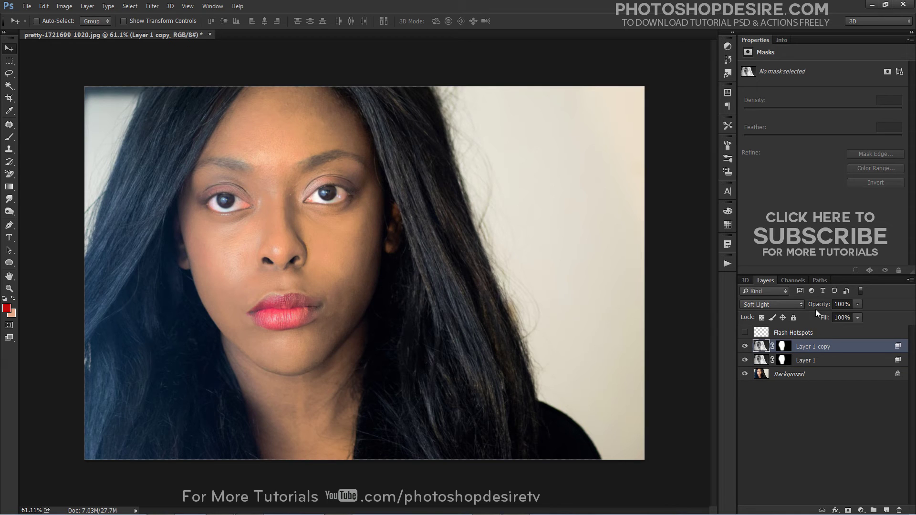
{"action": "left_click_drag", "start_coordinate": [815, 306], "coordinate": [786, 308]}
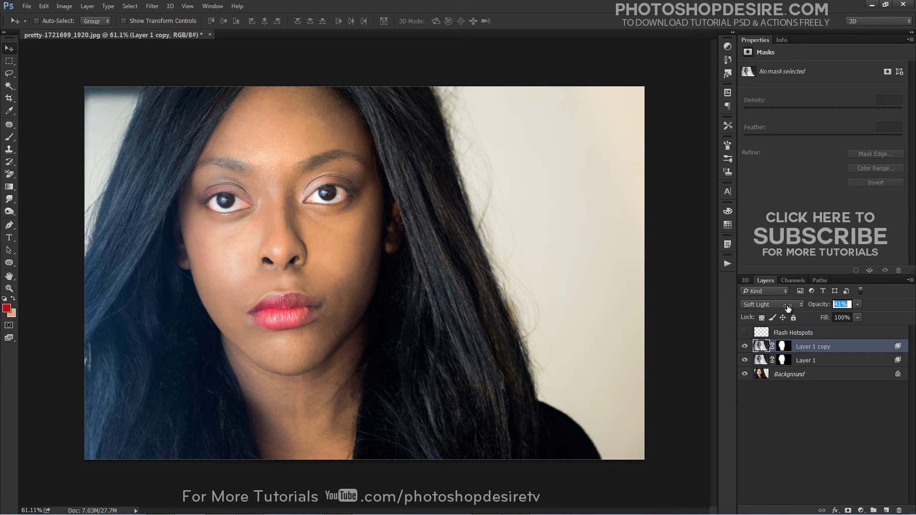
{"action": "left_click", "coordinate": [792, 408]}
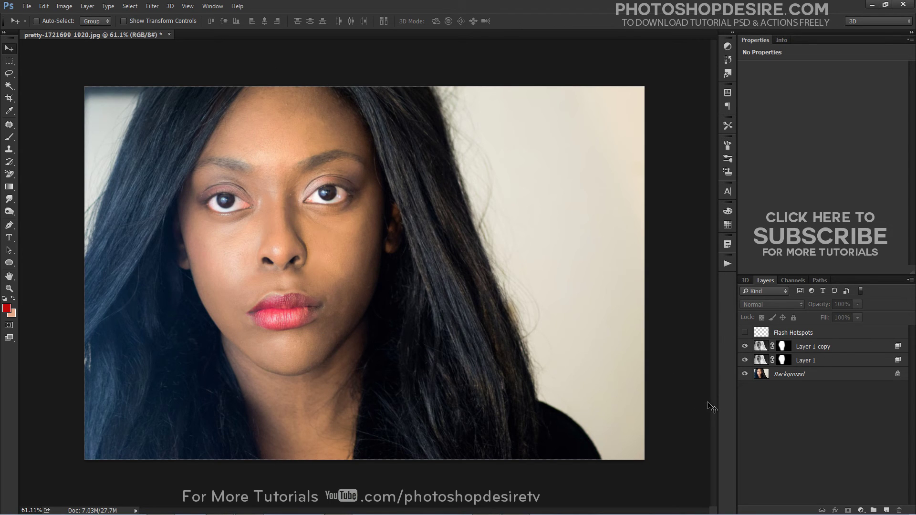
{"action": "left_click", "coordinate": [745, 374], "text": "alt"}
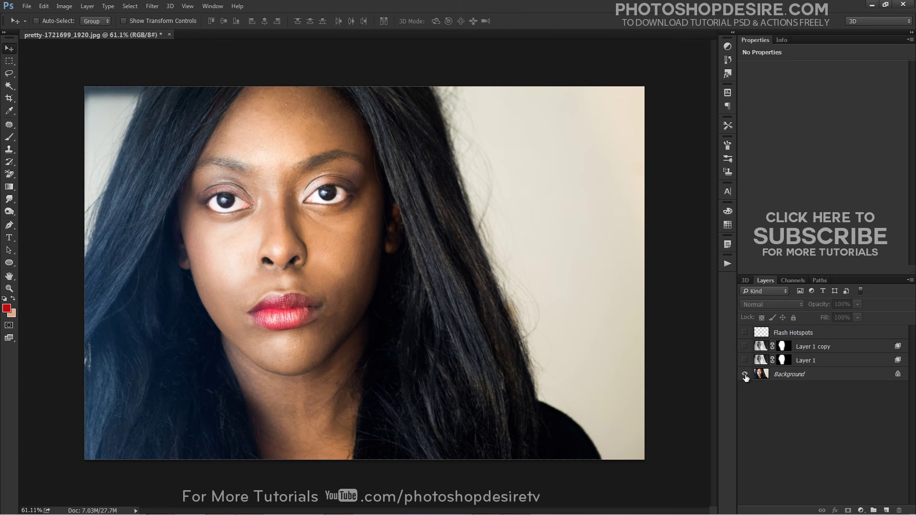
{"action": "left_click", "coordinate": [745, 374], "text": "alt"}
{"action": "left_click", "coordinate": [745, 333]}
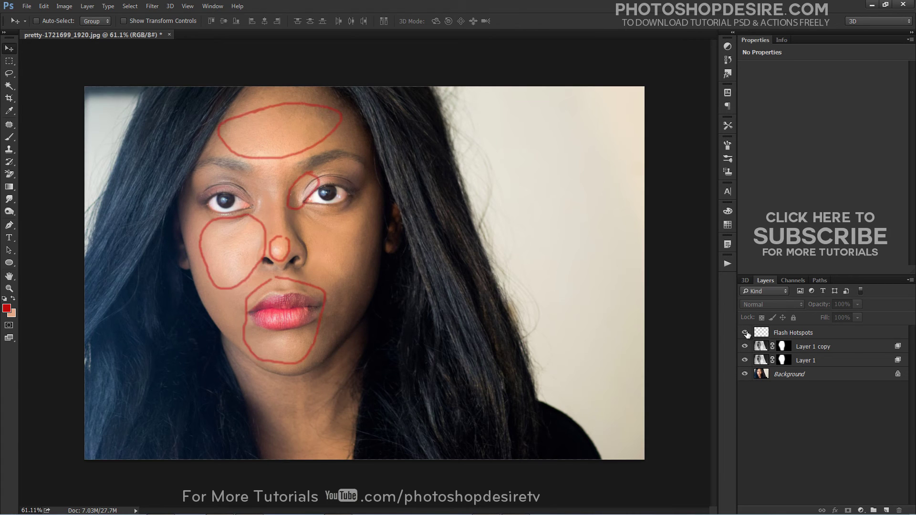
{"action": "left_click", "coordinate": [745, 333]}
{"action": "left_click", "coordinate": [745, 333]}
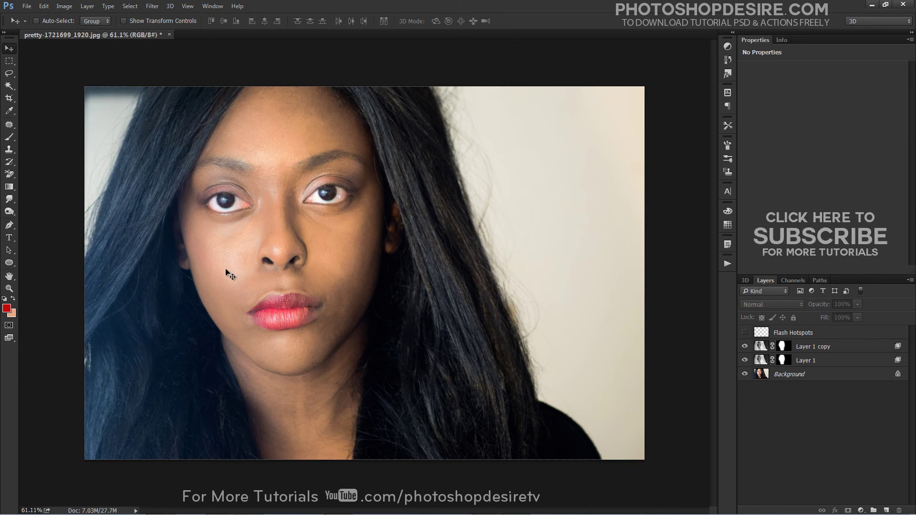
{"action": "left_click", "coordinate": [745, 374], "text": "alt"}
{"action": "left_click", "coordinate": [744, 375], "text": "alt"}
{"action": "left_click", "coordinate": [745, 374], "text": "alt"}
{"action": "left_click", "coordinate": [744, 375], "text": "alt"}
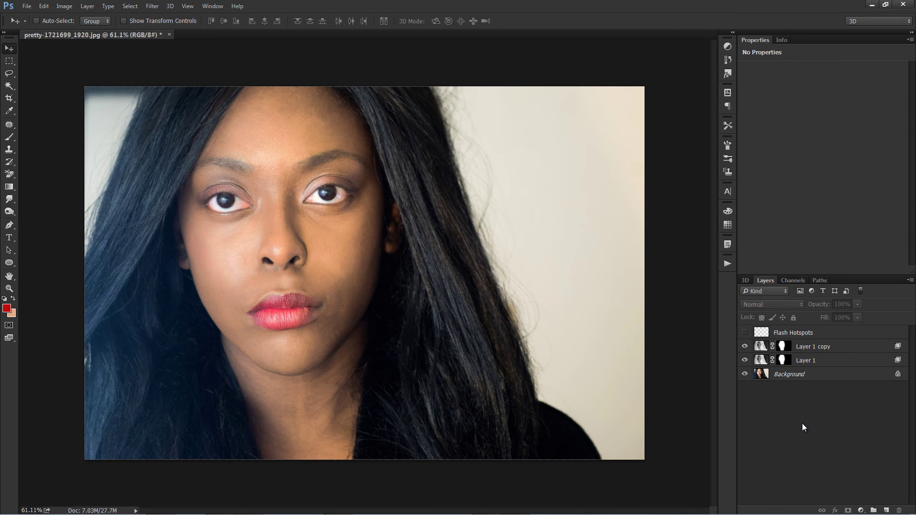